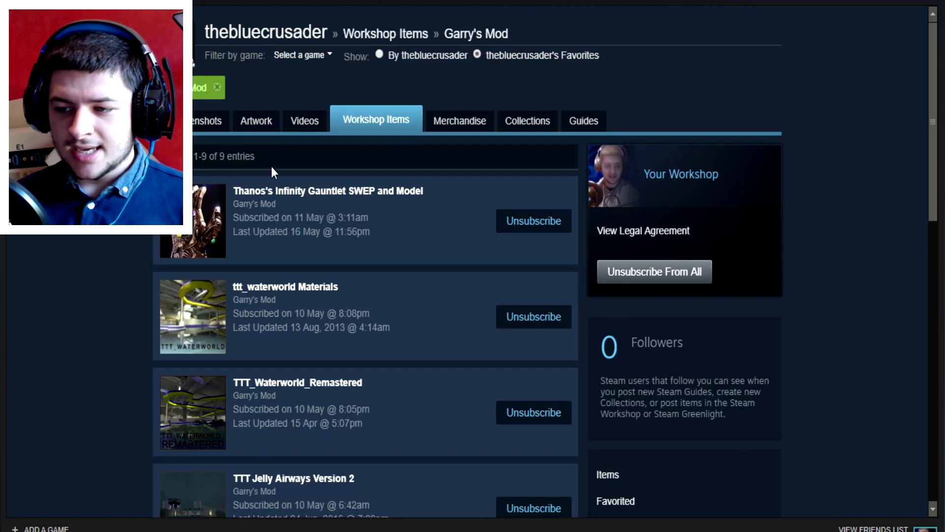
# Open the Counter Strike Content Part 2 Workshop item page.
pyautogui.scroll(-6, 272, 169)
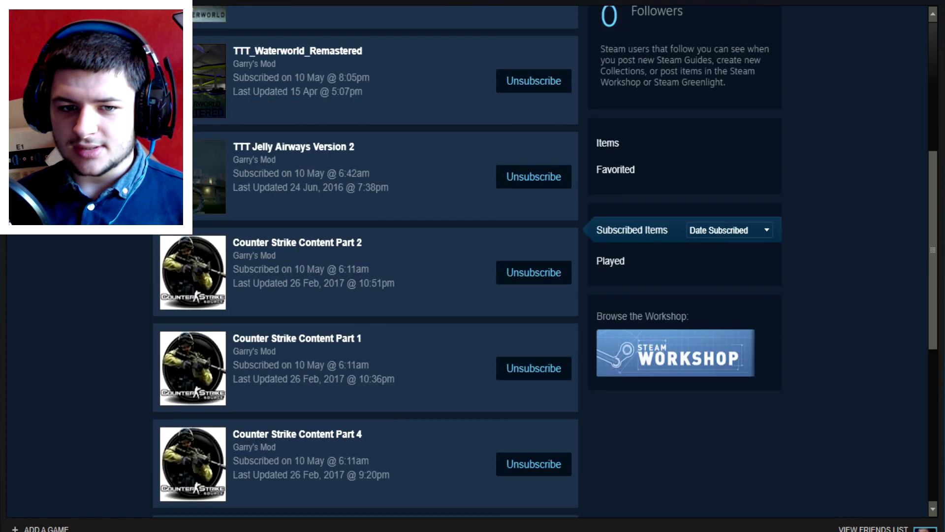
pyautogui.scroll(-4, 365, 261)
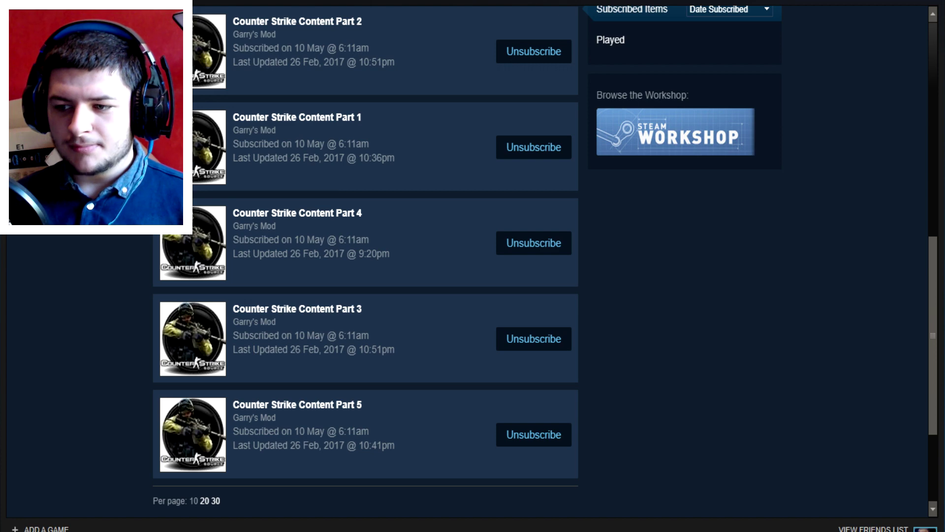
pyautogui.scroll(1, 309, 91)
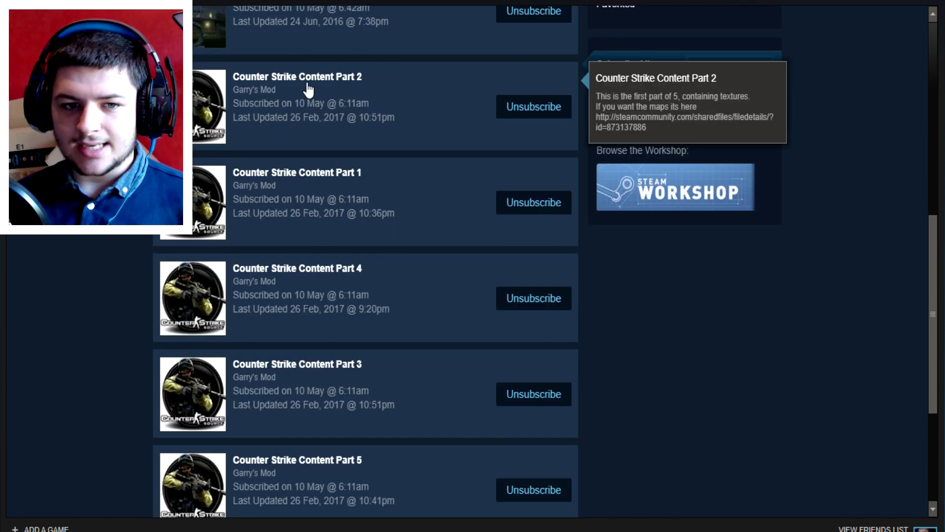
pyautogui.moveTo(203, 52)
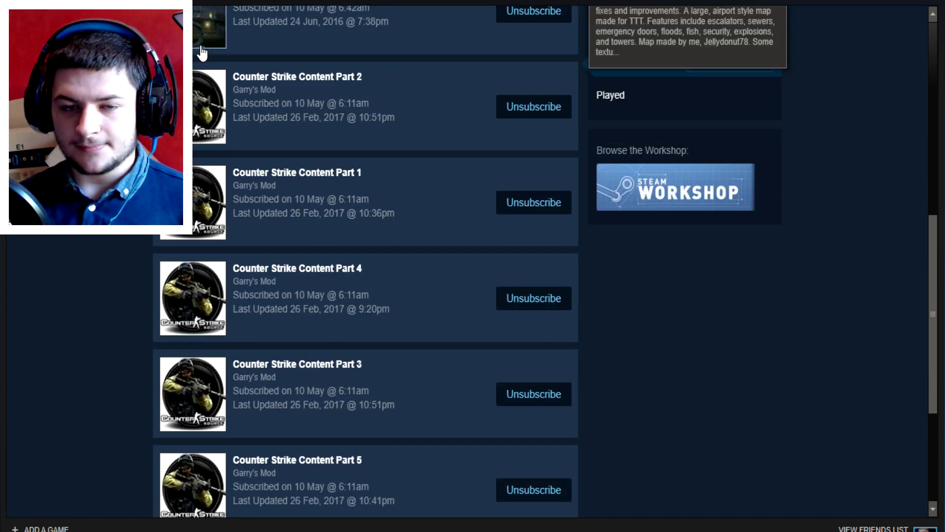
pyautogui.moveTo(277, 71)
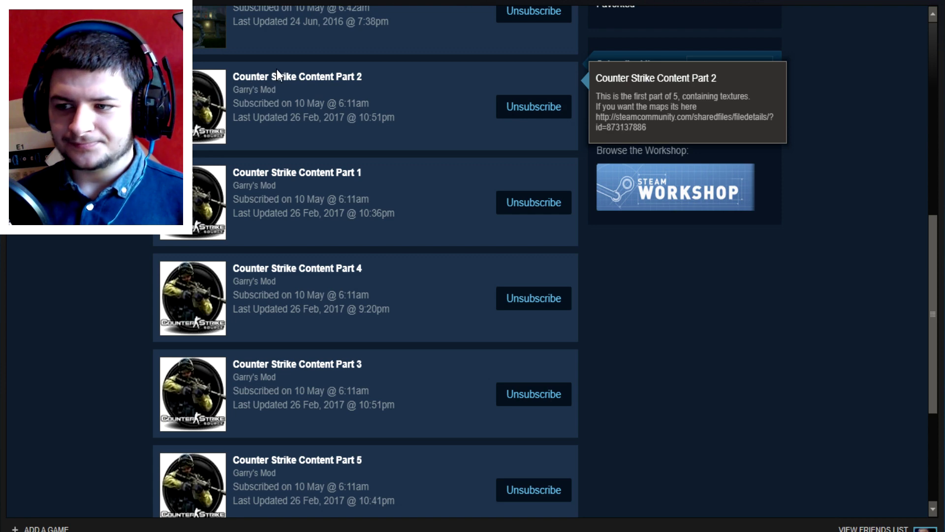
pyautogui.scroll(-3, 320, 99)
pyautogui.scroll(4, 394, 138)
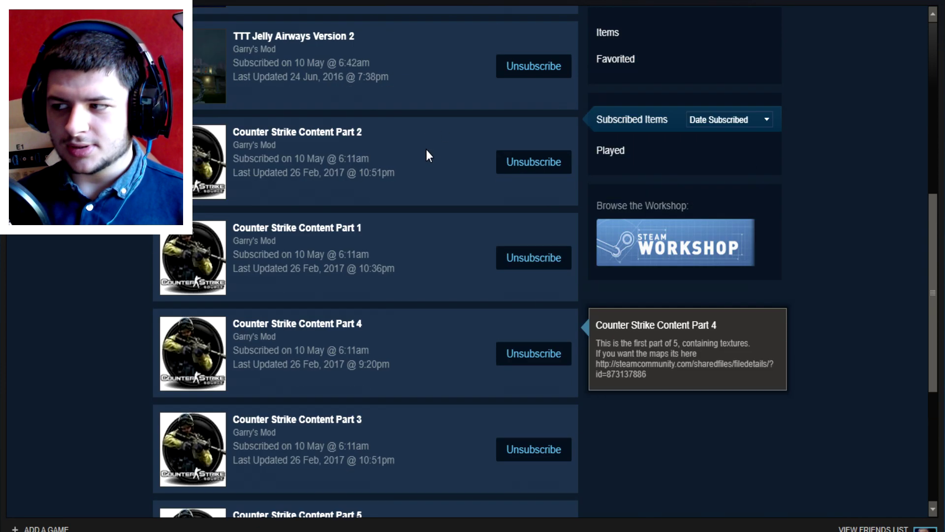
pyautogui.click(333, 143)
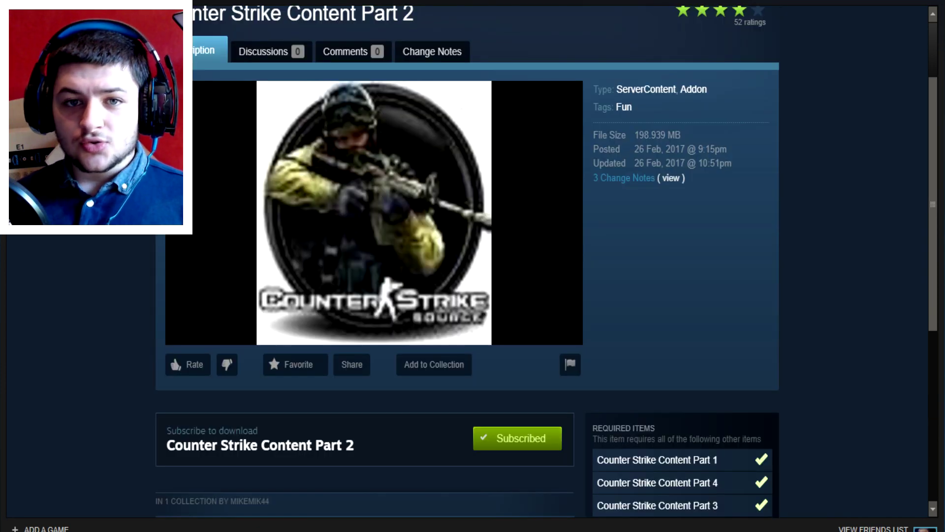
# Select the item's full title text and bring up its copy menu.
pyautogui.scroll(-5, 447, 252)
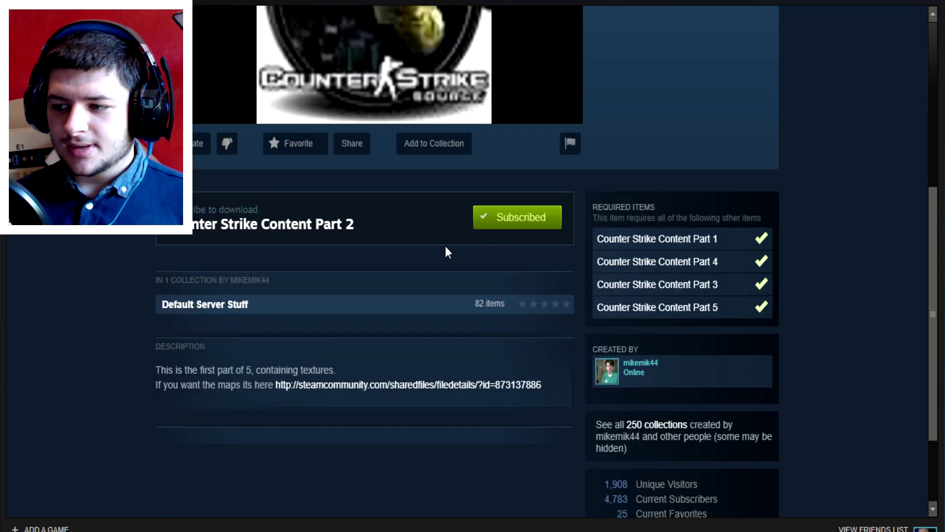
pyautogui.scroll(-1, 447, 252)
pyautogui.moveTo(652, 316)
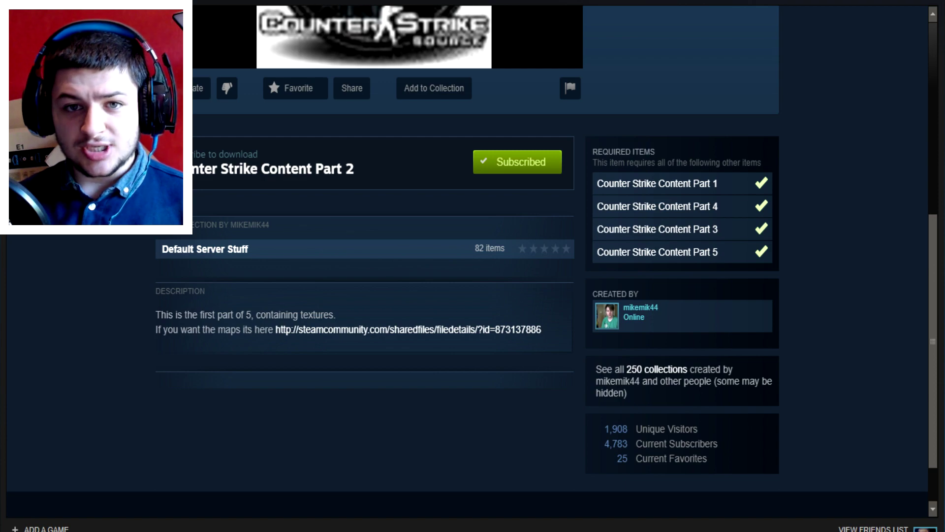
pyautogui.scroll(5, 354, 437)
pyautogui.moveTo(366, 394); pyautogui.dragTo(167, 389)
pyautogui.rightClick(181, 386)
# Copy the title and search the Garry's Mod Workshop for Counter Strike Content Part 2.
pyautogui.click(202, 483)
pyautogui.scroll(3, 203, 483)
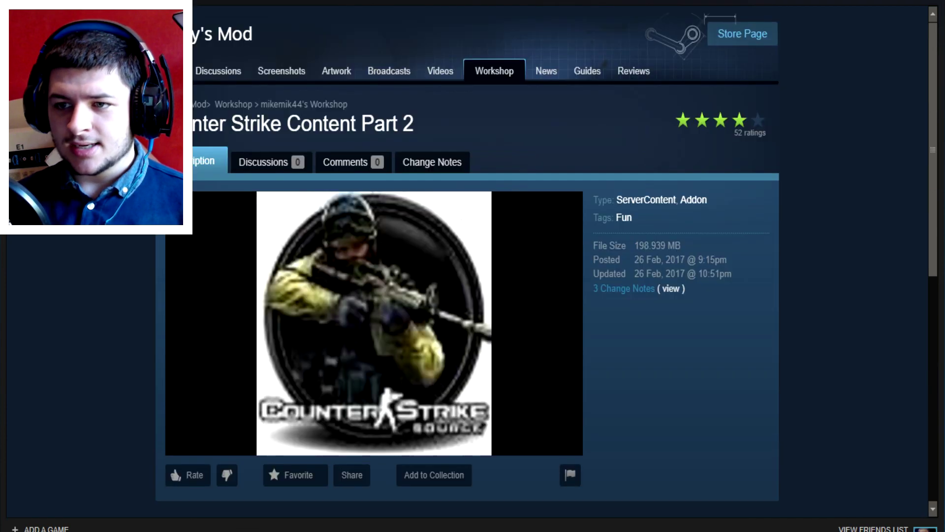
pyautogui.hotkey('alt', 'Left')
pyautogui.hotkey('alt', 'Left')
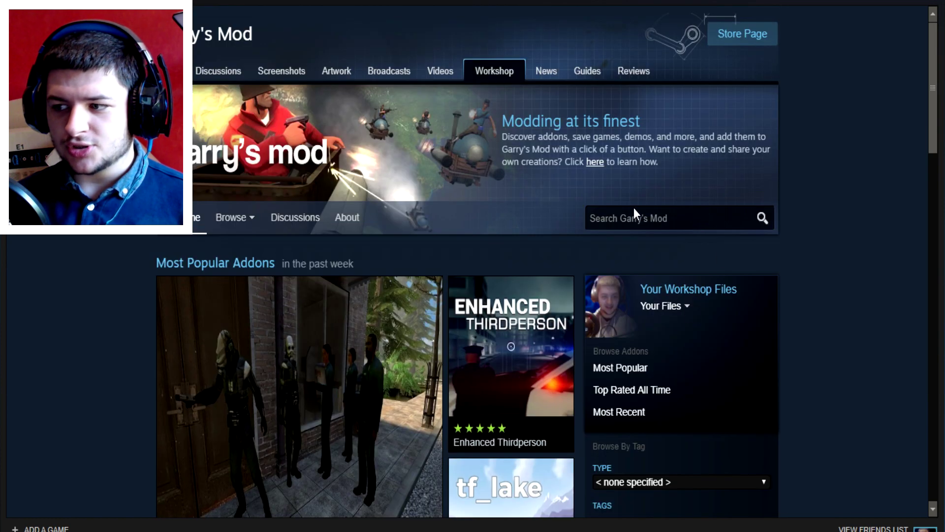
pyautogui.click(635, 216)
pyautogui.hotkey('ctrl', 'v')
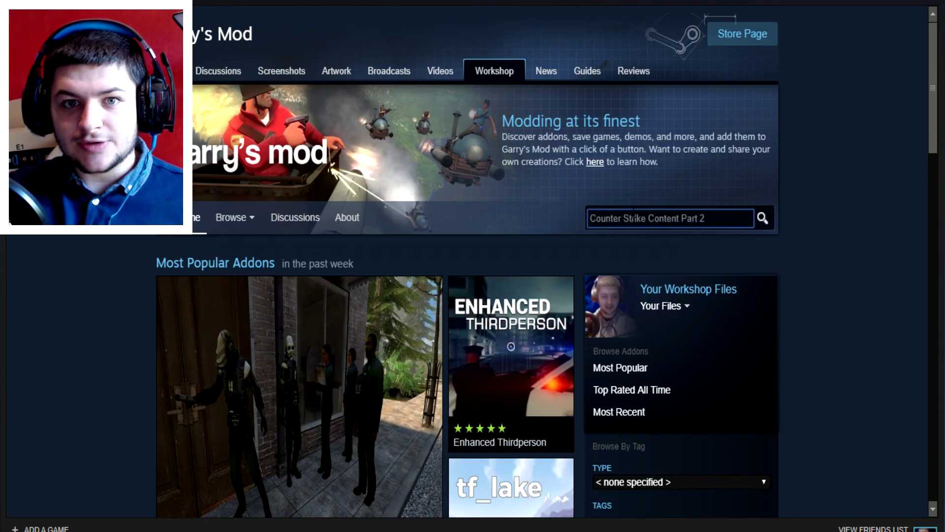
pyautogui.press('Return')
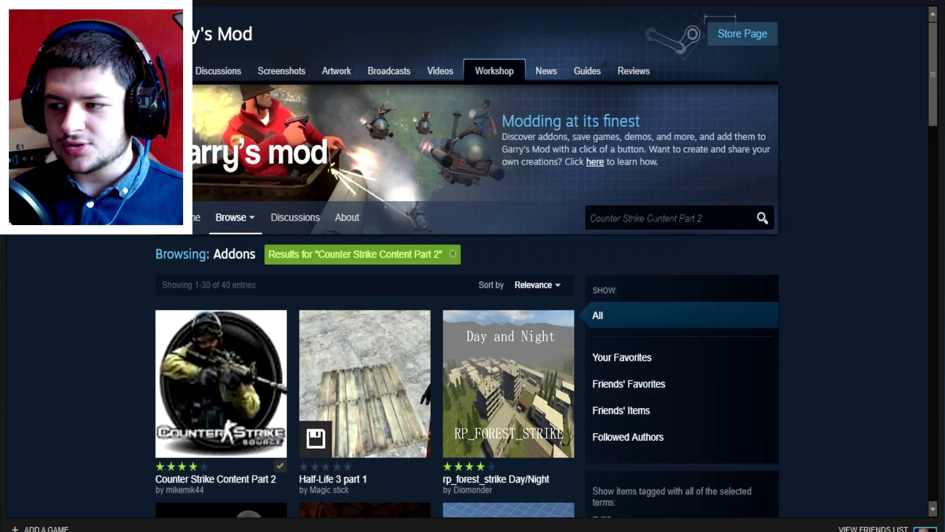
# Open the Counter Strike Content Part 2 result and review its required Parts 1, 3, 4 and 5.
pyautogui.scroll(-1, 658, 224)
pyautogui.moveTo(193, 316)
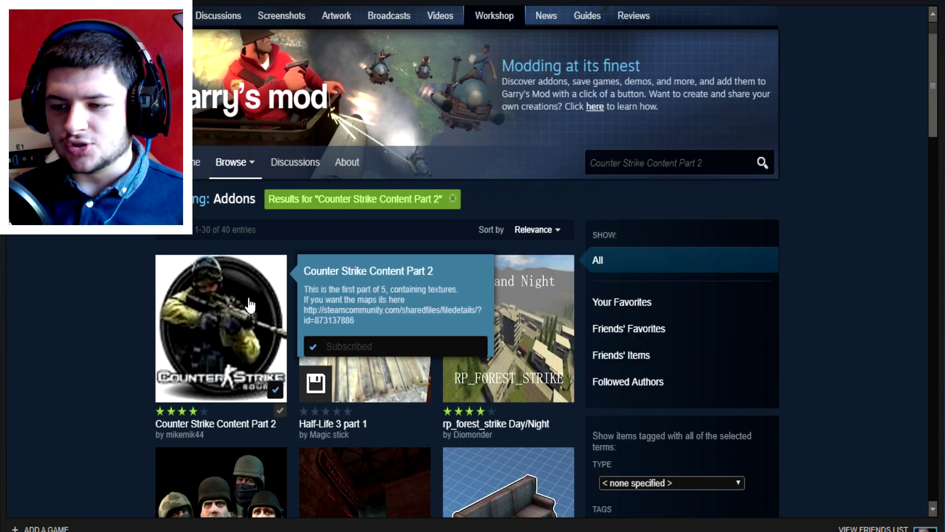
pyautogui.click(197, 344)
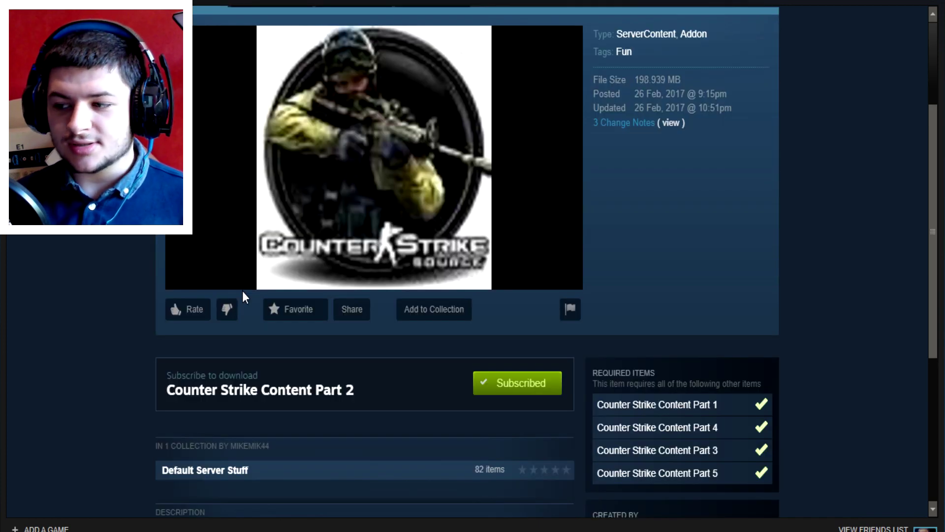
pyautogui.scroll(-2, 242, 291)
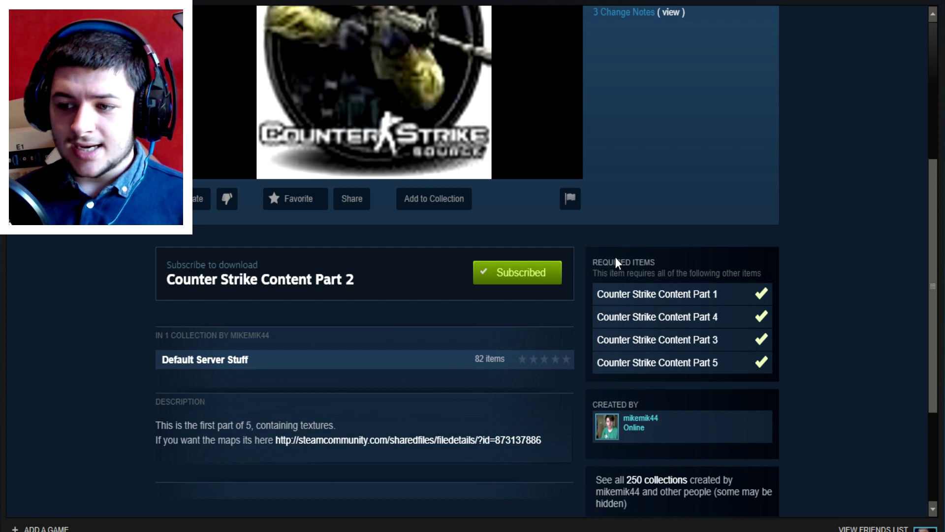
pyautogui.scroll(5, 428, 217)
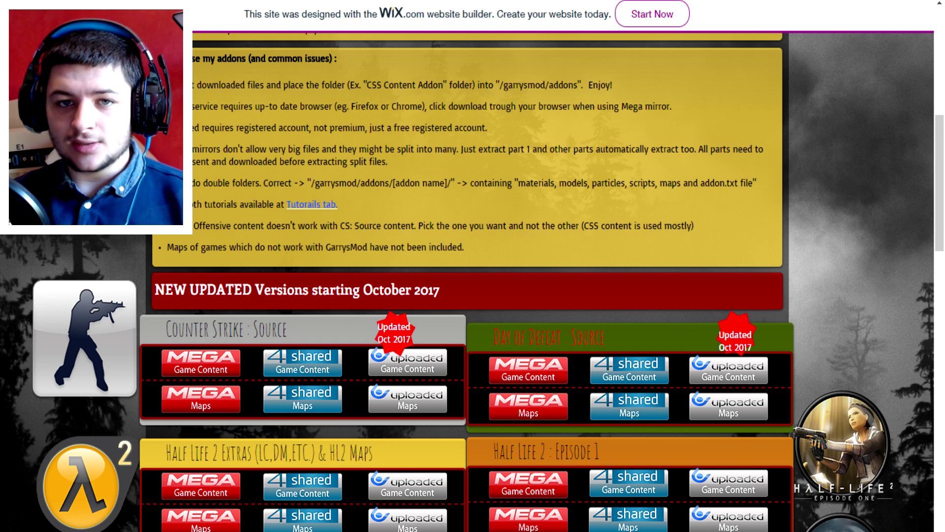
# Scroll past the CSSCheater install notes to the Counter Strike: Source content and maps download links.
pyautogui.scroll(9, 331, 218)
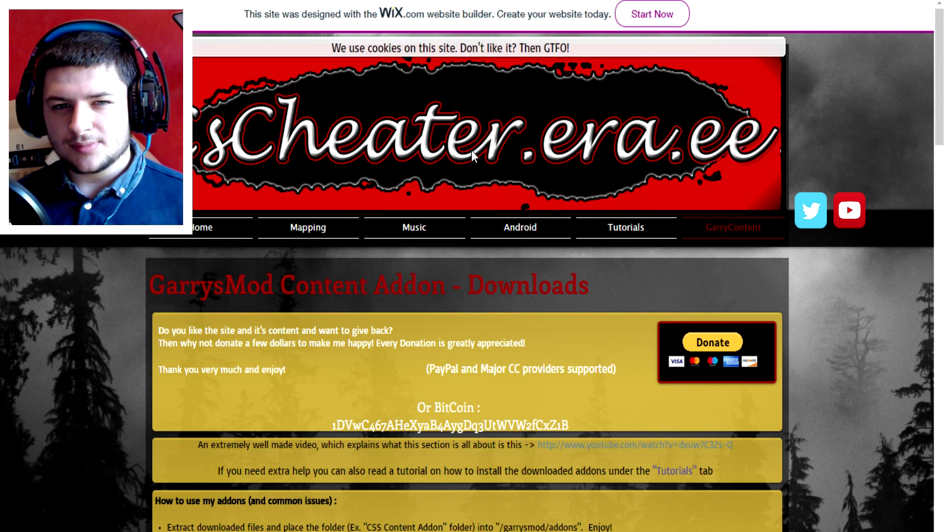
pyautogui.scroll(-5, 471, 150)
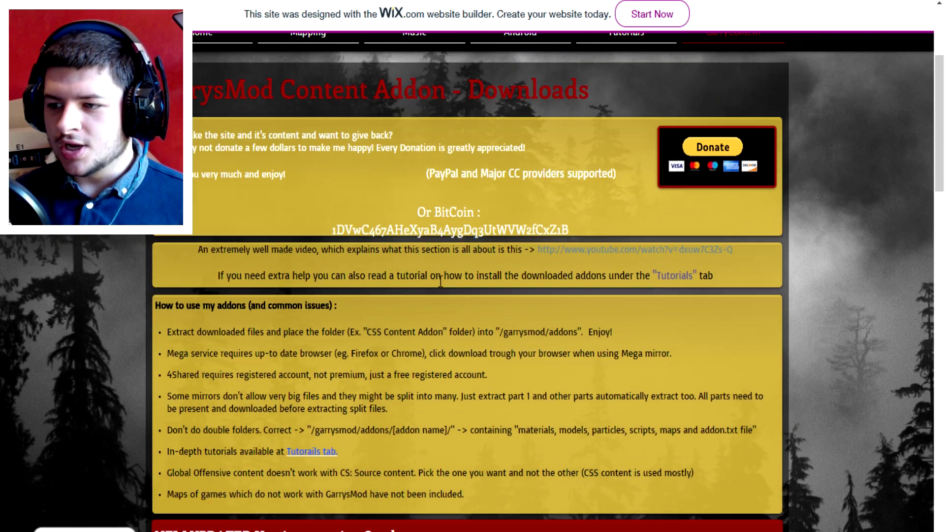
pyautogui.scroll(-5, 323, 242)
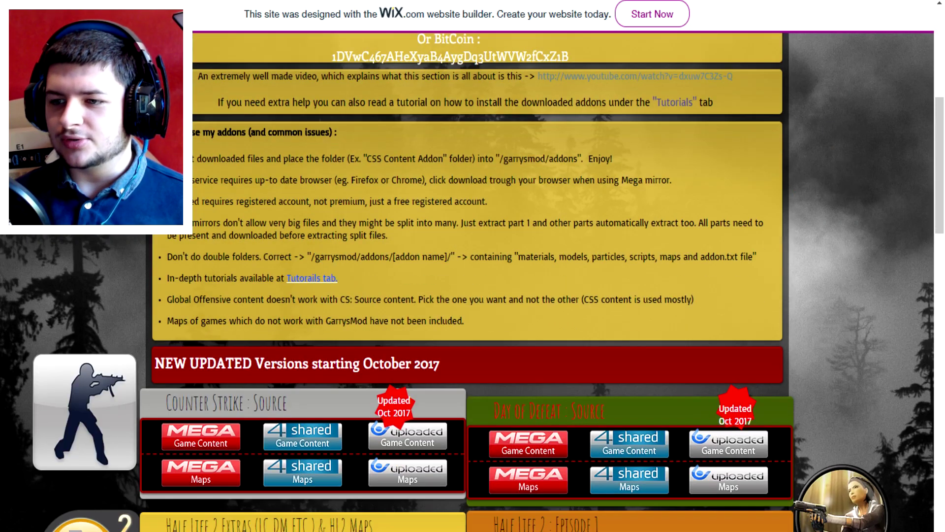
pyautogui.moveTo(177, 85); pyautogui.dragTo(353, 92)
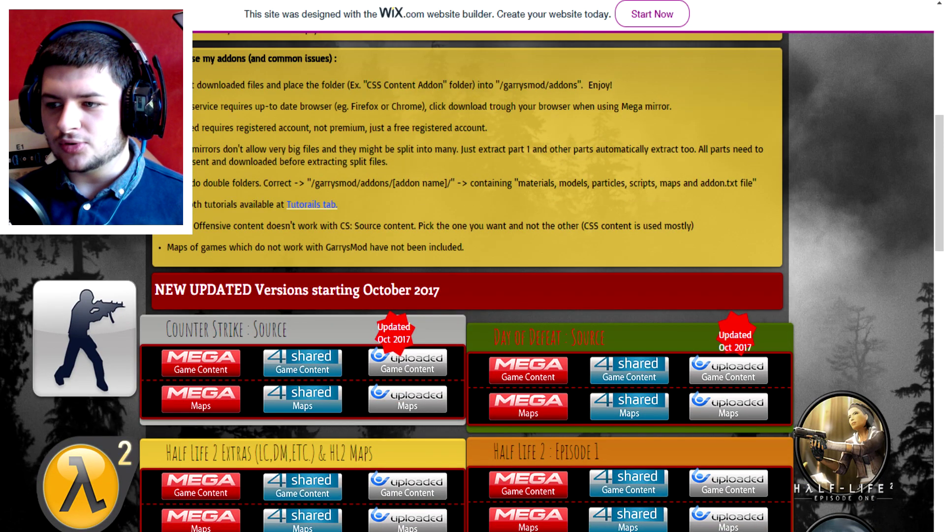
pyautogui.hotkey('ctrl', 'a')
pyautogui.click(565, 264)
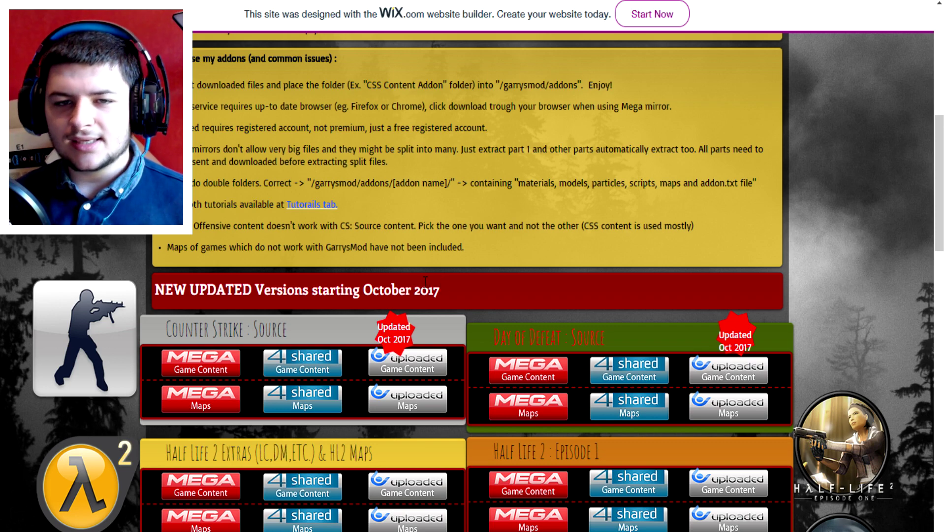
pyautogui.scroll(-2, 426, 285)
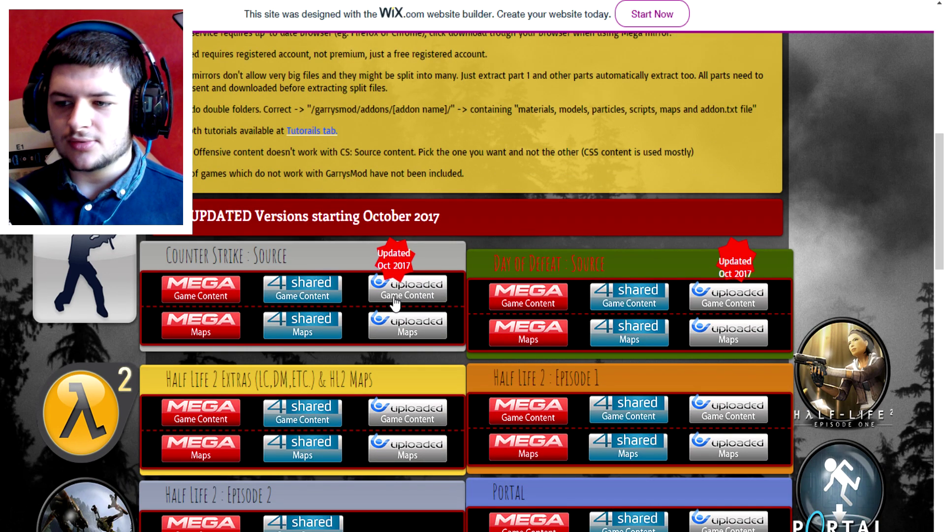
pyautogui.scroll(-4, 389, 293)
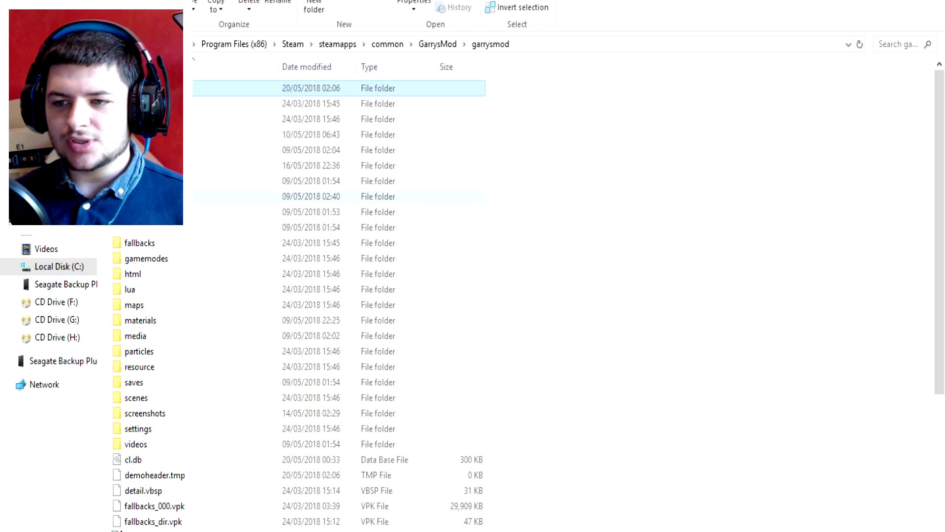
# Open garrysmod's addons folder and box-select its css_content_addon_apr2016 folder and seven GMA files.
pyautogui.doubleClick(196, 89)
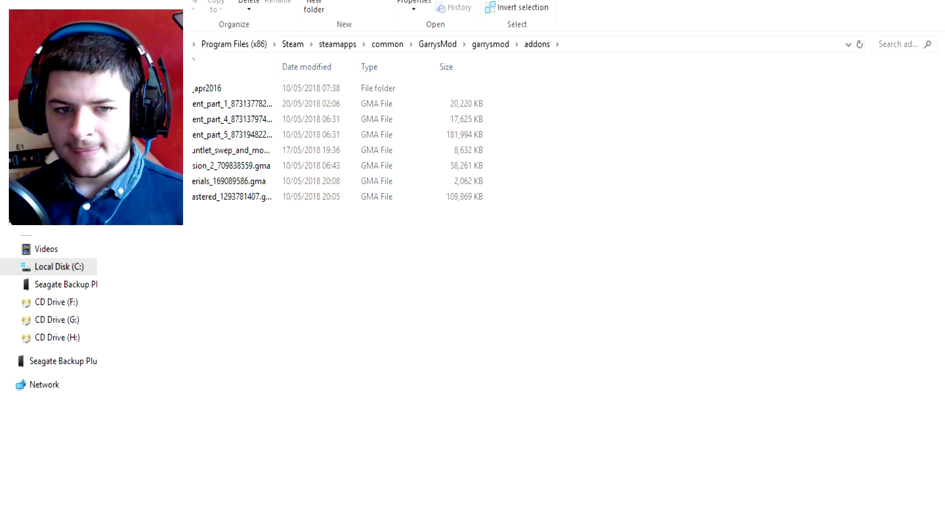
pyautogui.moveTo(397, 317); pyautogui.dragTo(100, 79)
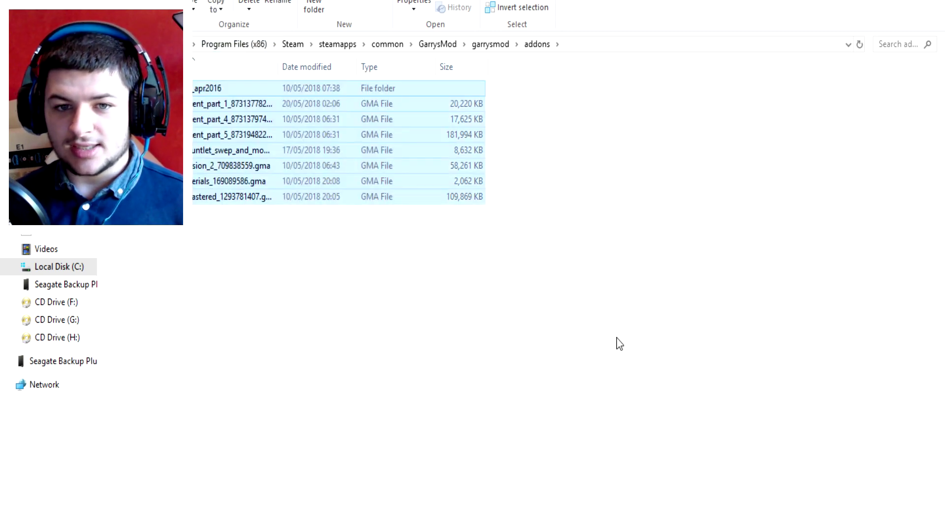
pyautogui.click(617, 344)
pyautogui.moveTo(754, 282); pyautogui.dragTo(100, 76)
pyautogui.click(590, 327)
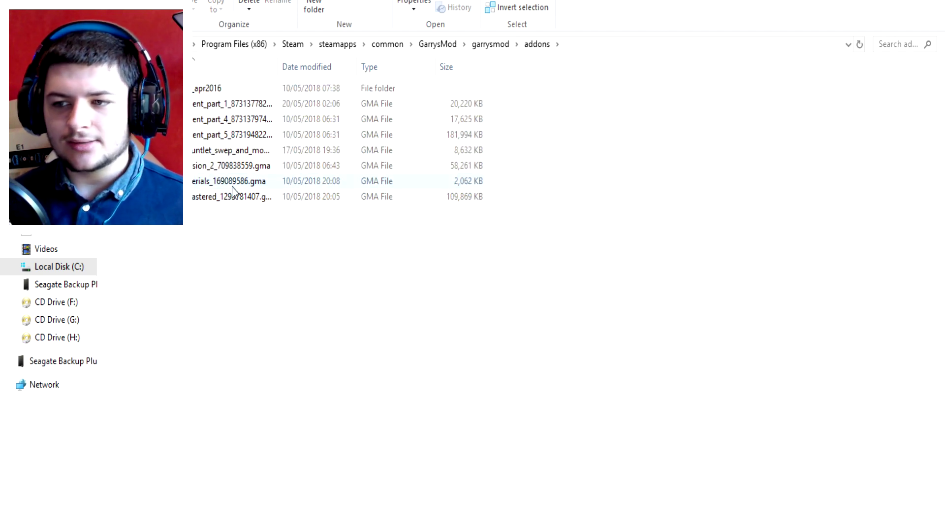
pyautogui.moveTo(773, 328); pyautogui.dragTo(100, 77)
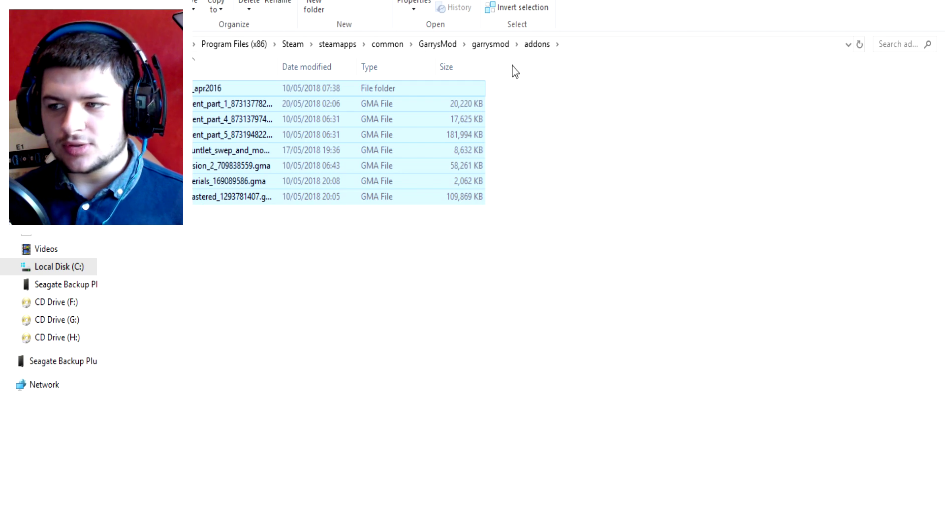
pyautogui.click(585, 250)
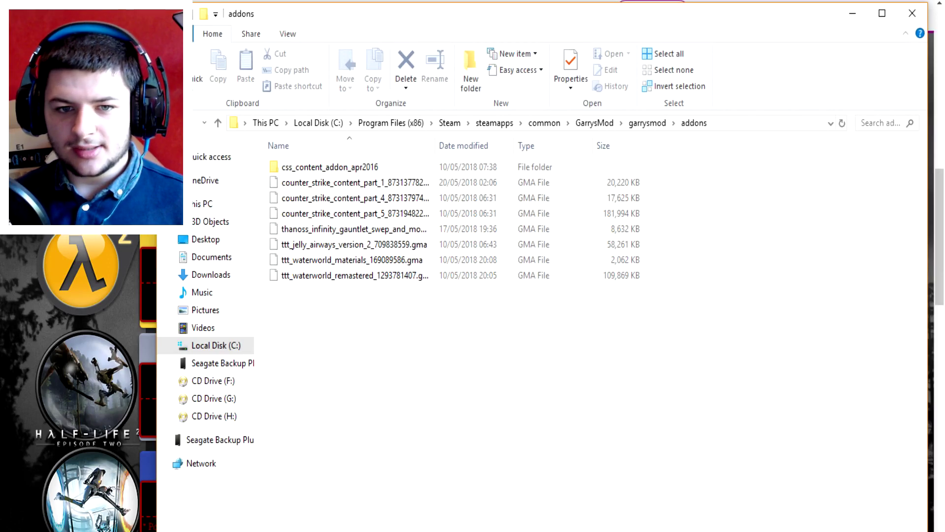
pyautogui.click(300, 167)
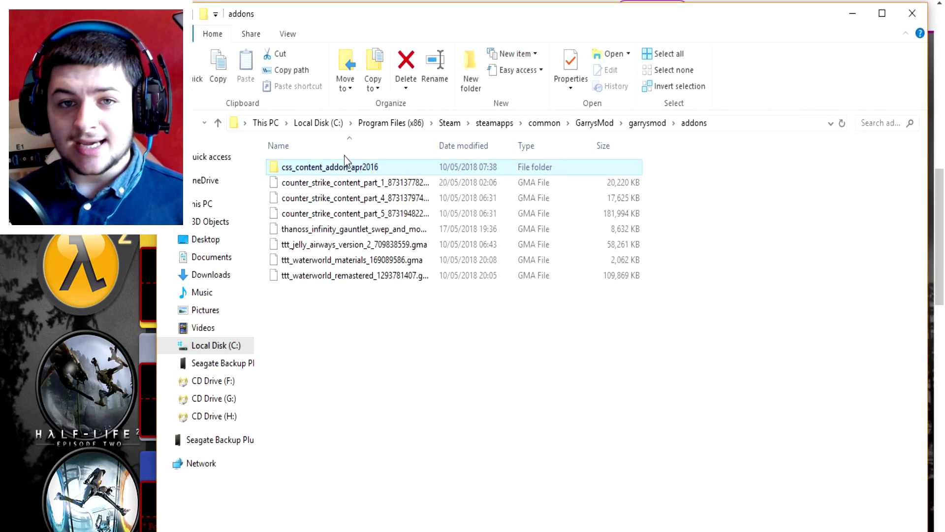
pyautogui.doubleClick(346, 169)
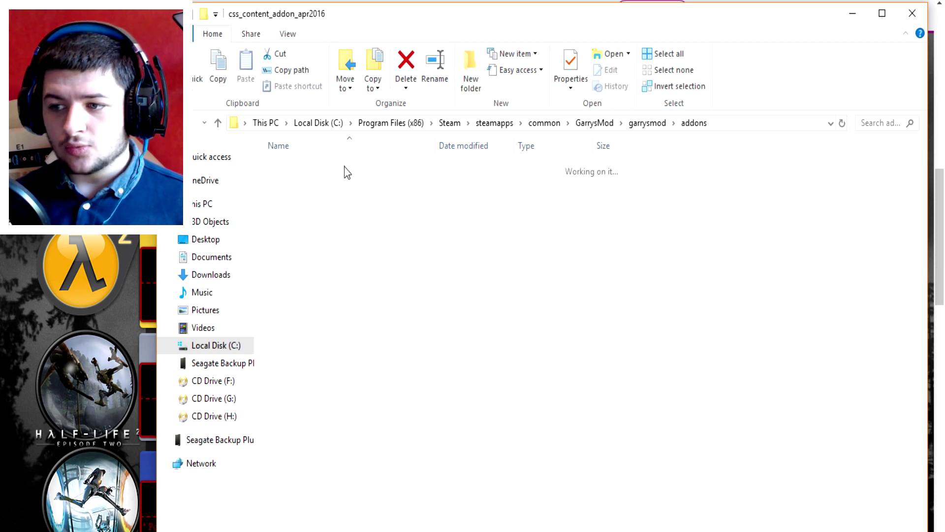
pyautogui.moveTo(371, 302); pyautogui.dragTo(296, 162)
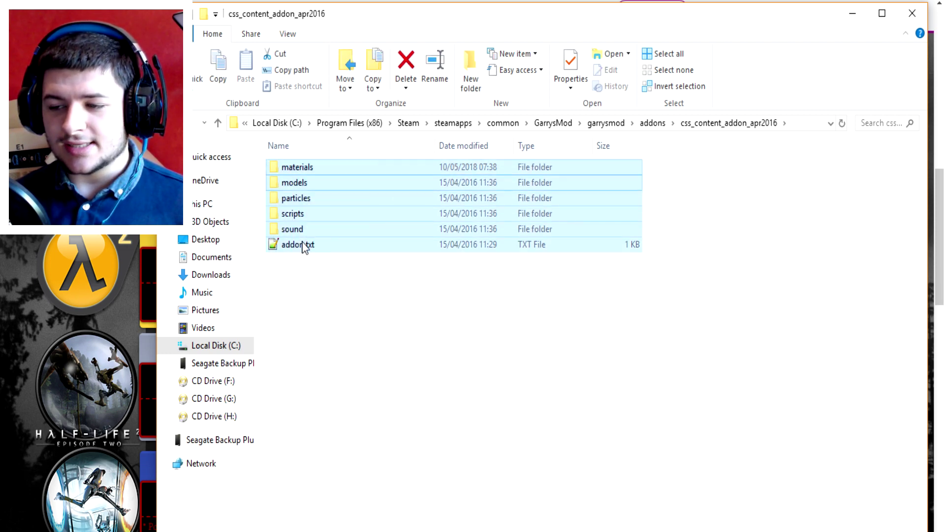
pyautogui.click(315, 190)
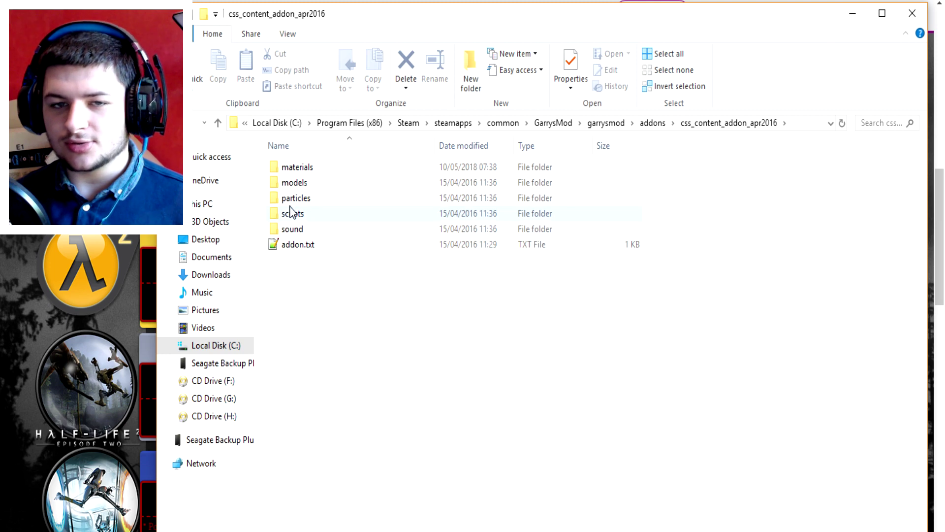
pyautogui.press('BackSpace')
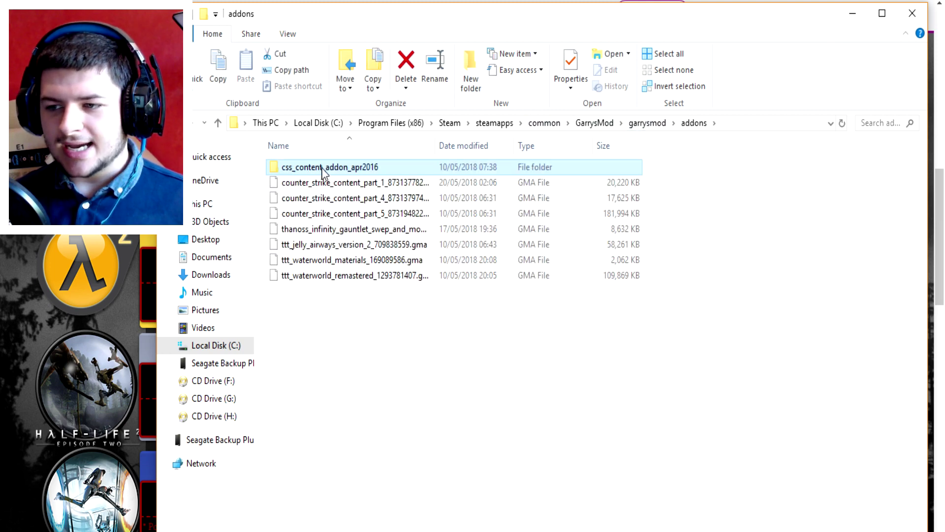
pyautogui.press('F2')
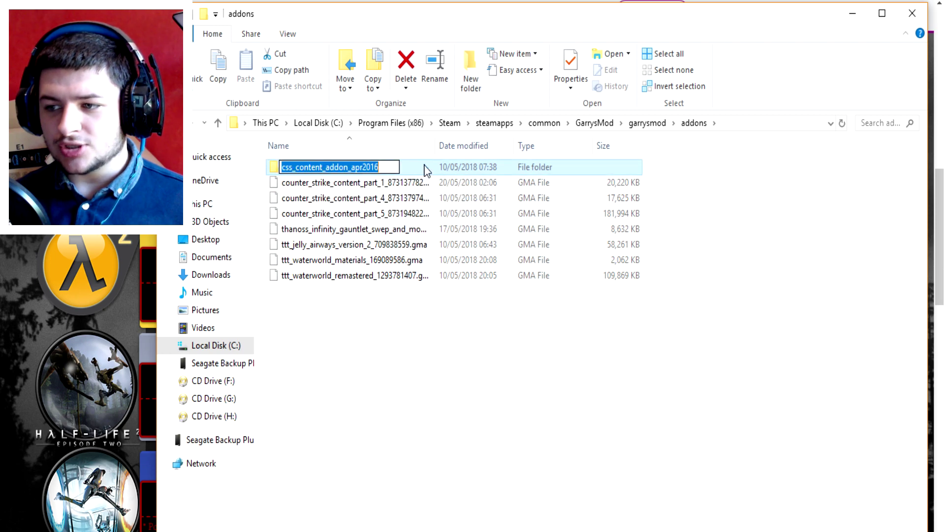
pyautogui.press('Escape')
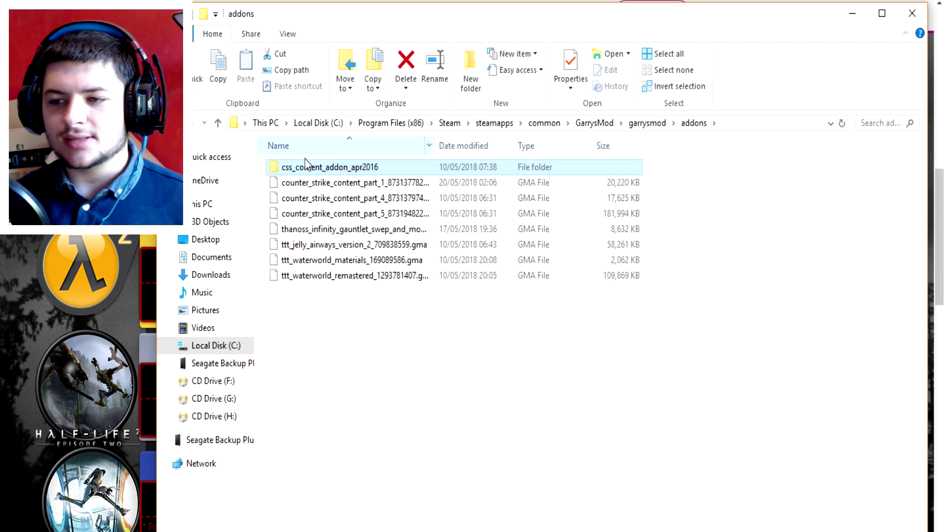
pyautogui.doubleClick(318, 167)
pyautogui.moveTo(406, 341); pyautogui.dragTo(274, 113)
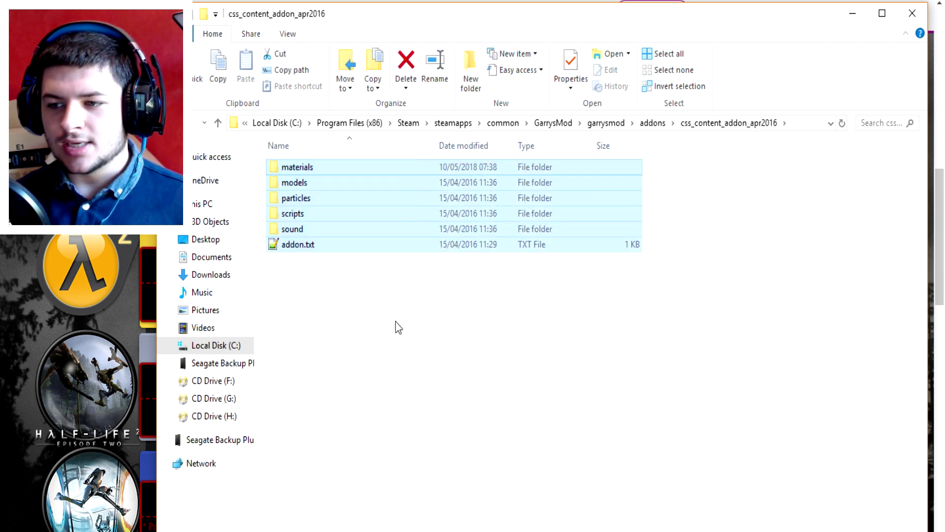
pyautogui.hotkey('alt', 'Up')
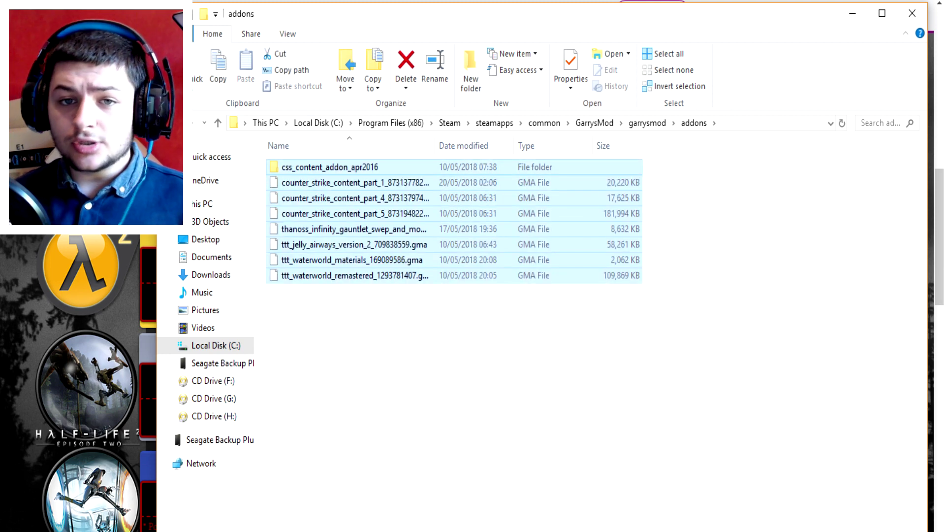